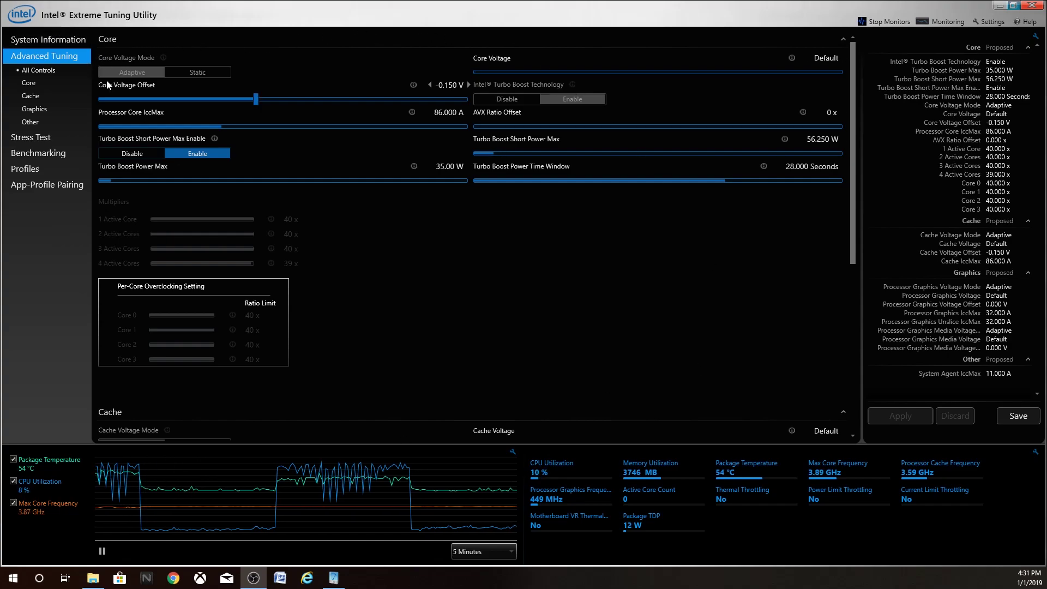
# - Glance at the Graphics and Cache settings, ending on the Core settings view
pyautogui.click(56, 83)
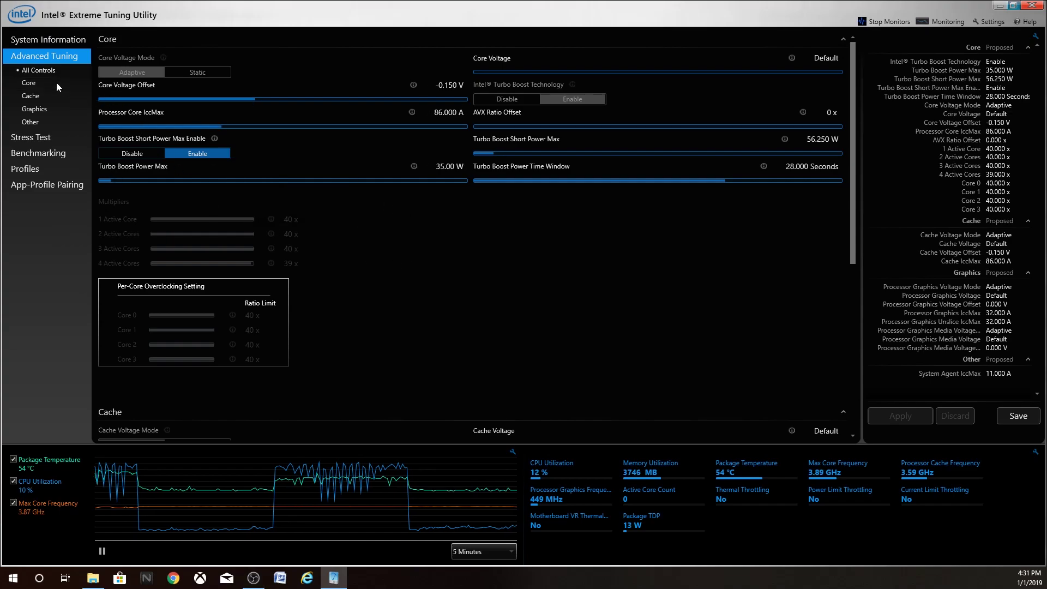
pyautogui.click(34, 109)
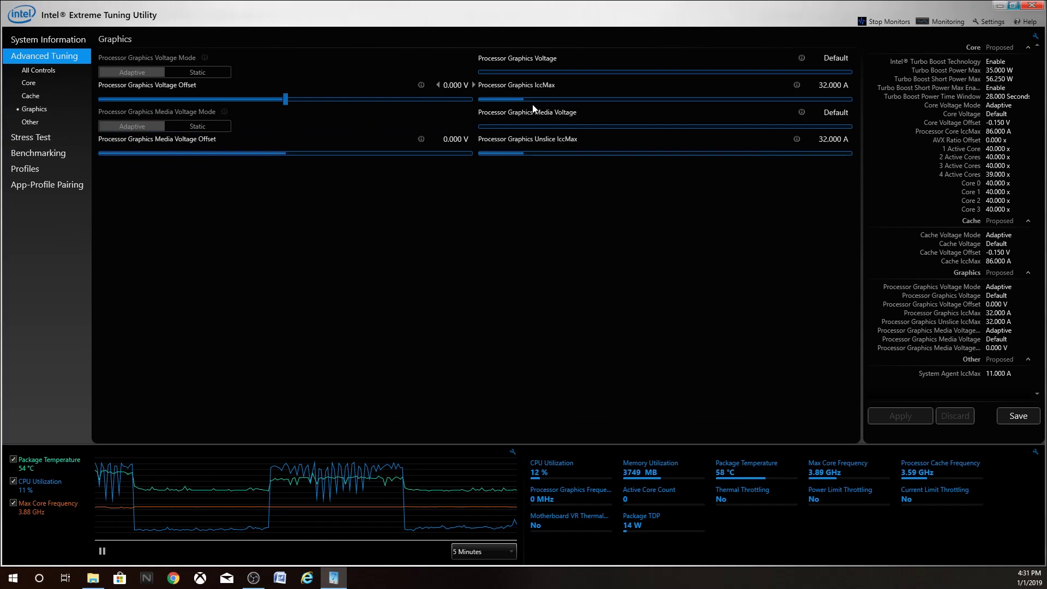
pyautogui.click(45, 85)
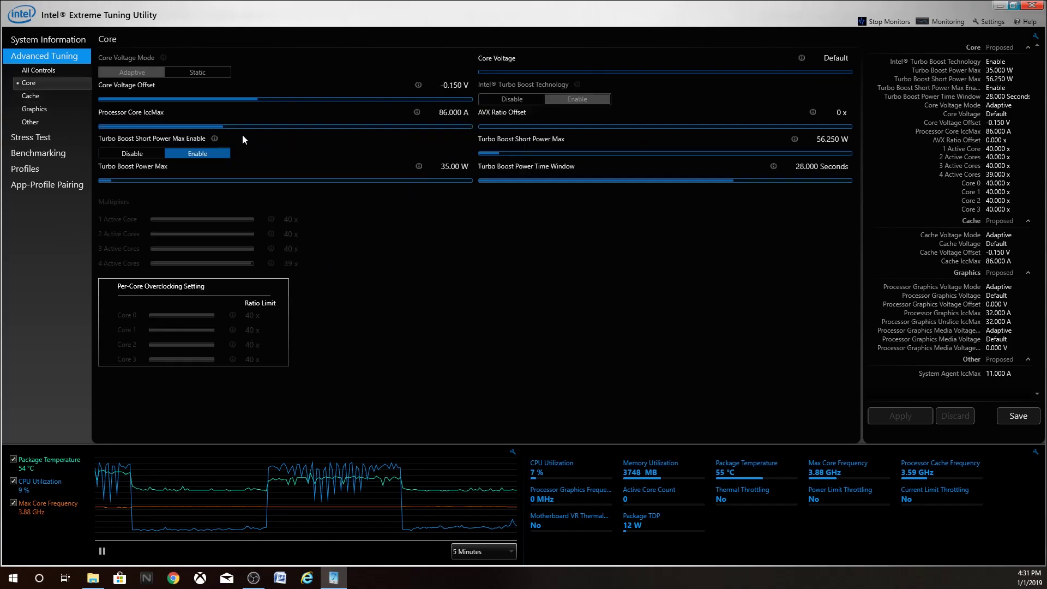
pyautogui.click(53, 93)
pyautogui.click(52, 85)
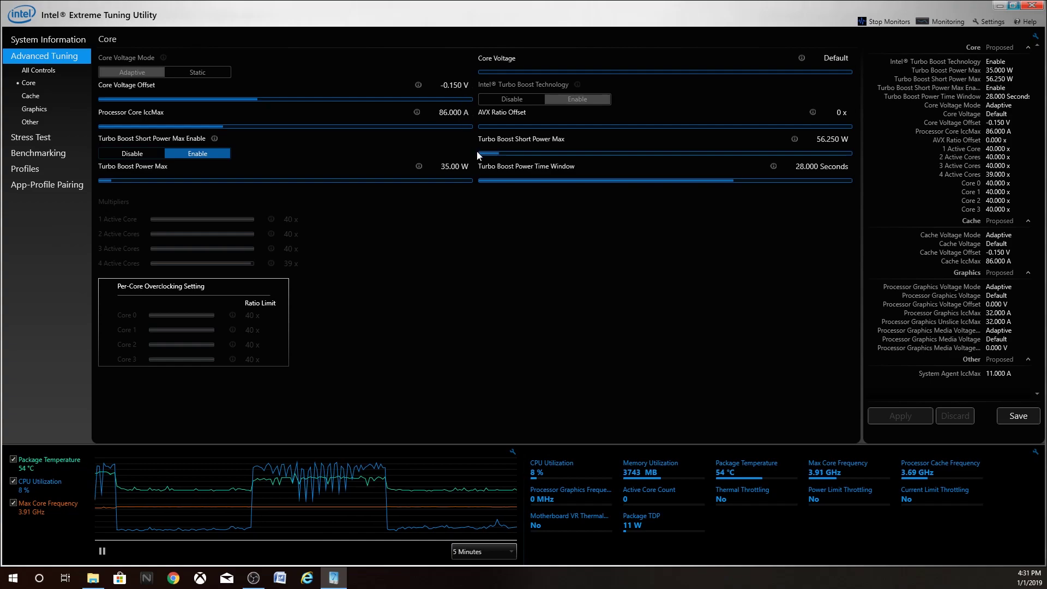
pyautogui.moveTo(449, 178)
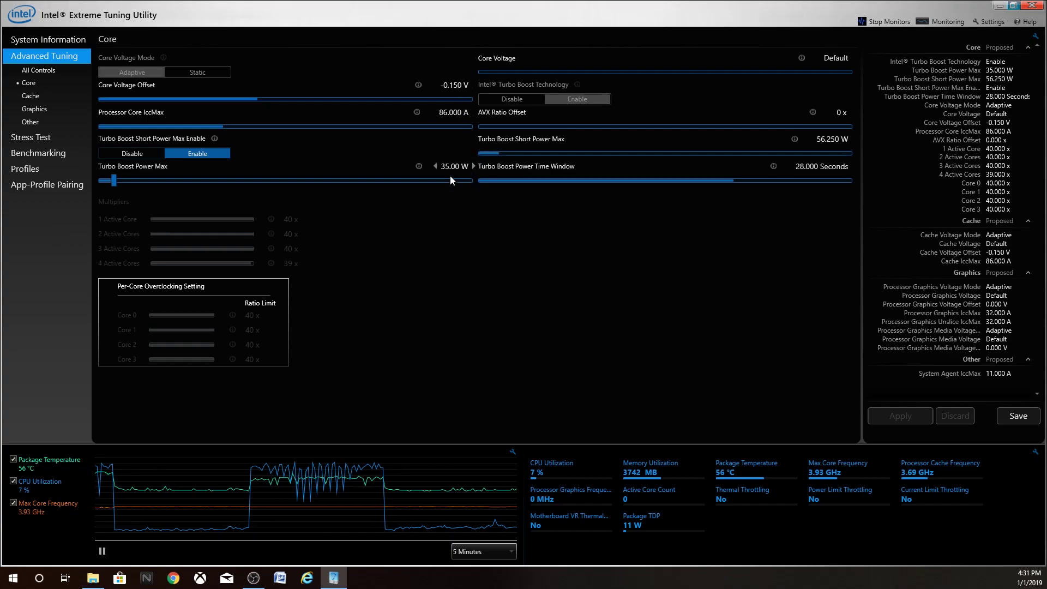
# - Open the Core Voltage Offset value list, currently at -0.150 V
pyautogui.click(458, 86)
pyautogui.scroll(-9, 468, 193)
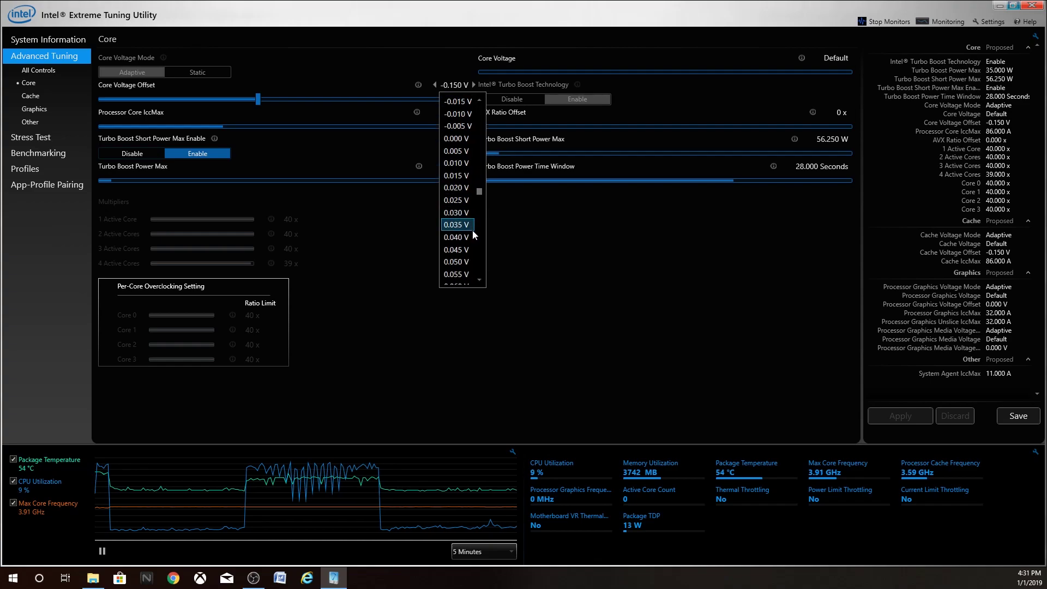
pyautogui.scroll(3, 471, 192)
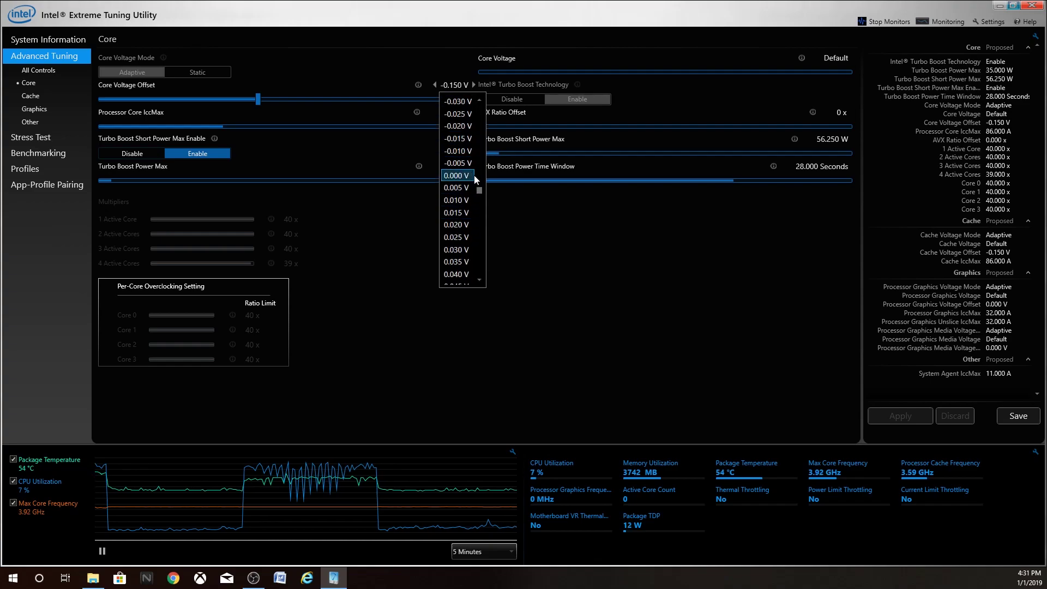
pyautogui.scroll(7, 473, 172)
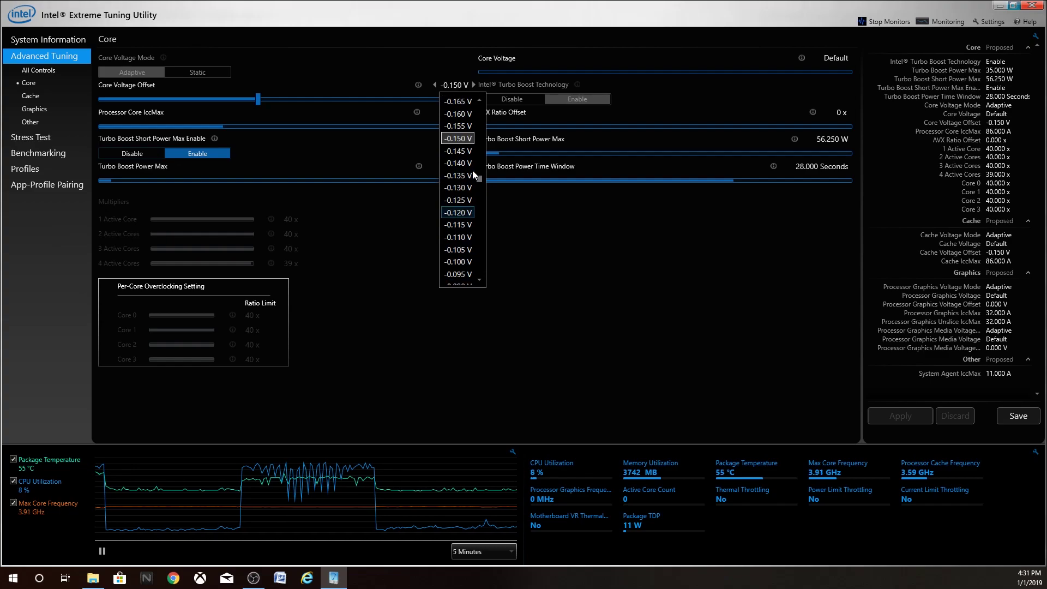
# - Pick -0.150 V in the offset list so it closes unchanged
pyautogui.click(467, 140)
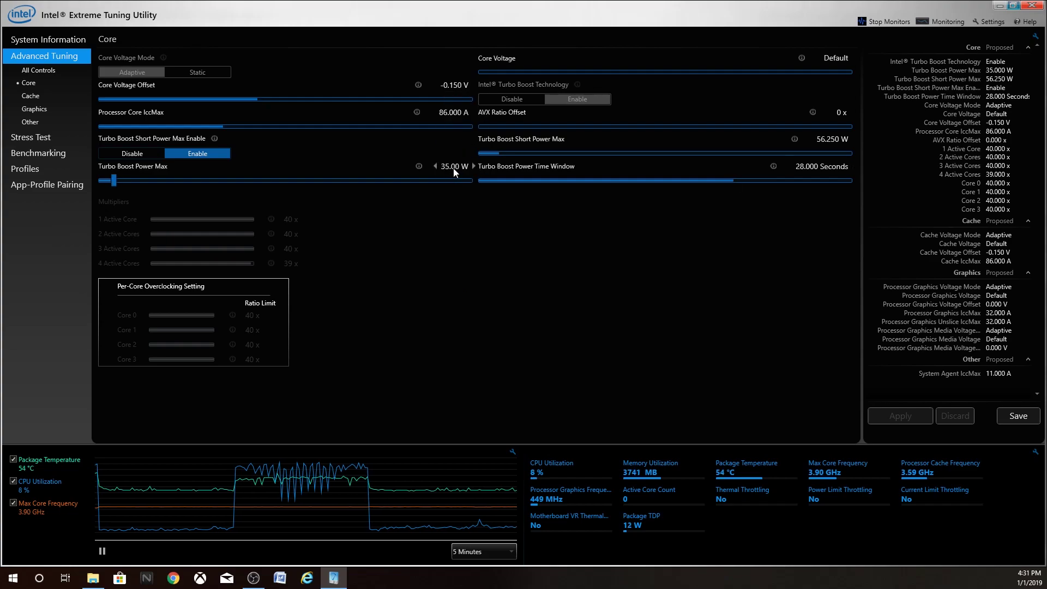